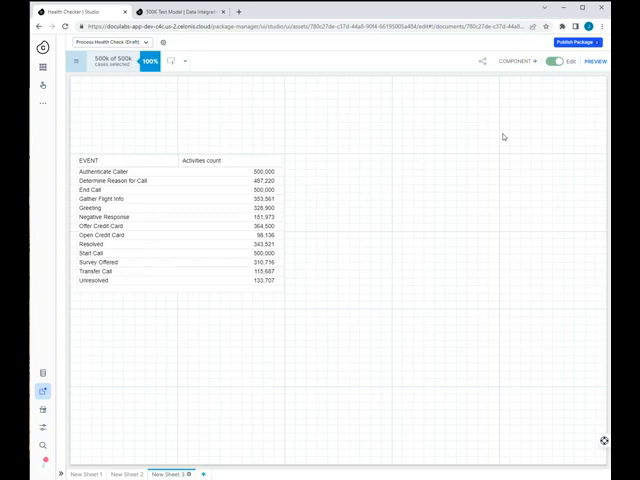
Select the EVENT activity-count OLAP table on New Sheet 3 and bring up its component options
{"action": "left_click", "coordinate": [216, 194]}
{"action": "left_click", "coordinate": [134, 104]}
{"action": "left_click", "coordinate": [197, 177]}
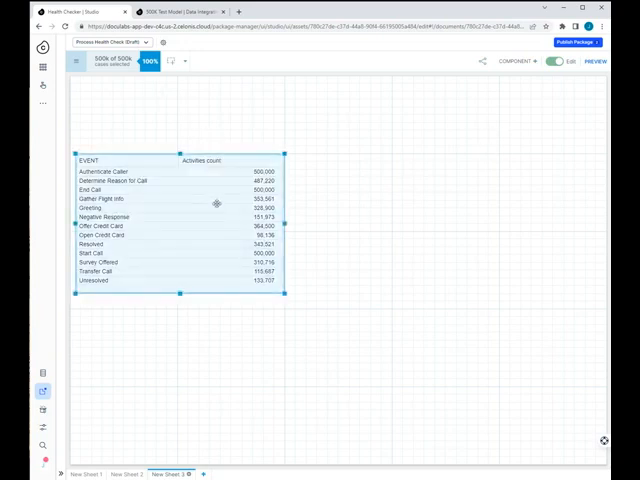
{"action": "double_click", "coordinate": [214, 211]}
Review the EVENT dimension's formula and its Common Table in the preview, then move to the 500K Test Model
{"action": "left_click", "coordinate": [548, 166]}
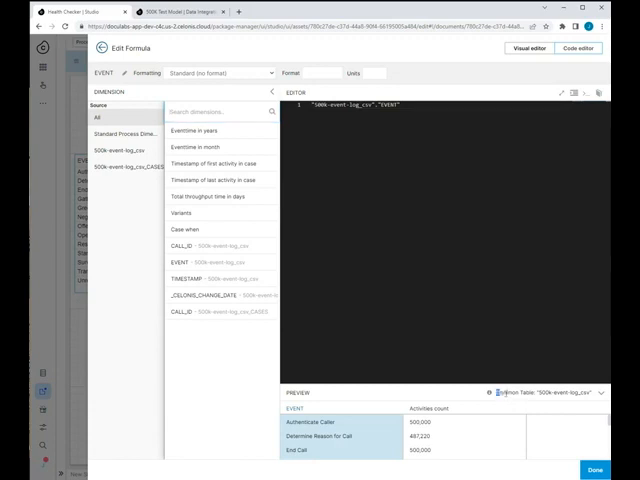
{"action": "left_click_drag", "start_coordinate": [497, 392], "coordinate": [574, 396]}
{"action": "left_click", "coordinate": [595, 398]}
{"action": "key", "text": "Escape"}
{"action": "left_click", "coordinate": [162, 12]}
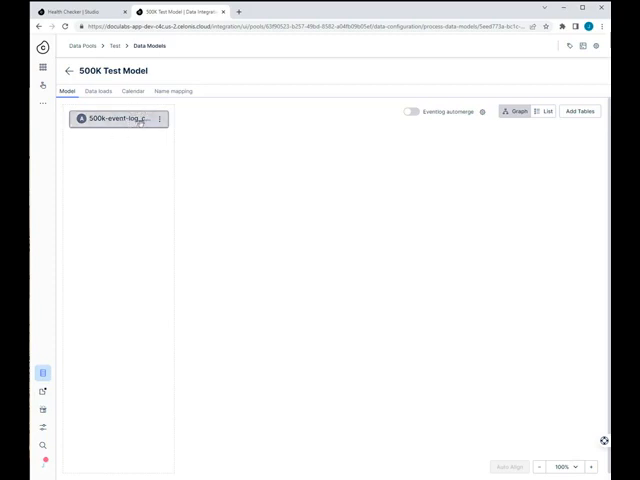
Return from the 500K Test Model's event-log graph to the Studio activity-count table
{"action": "left_click", "coordinate": [90, 11]}
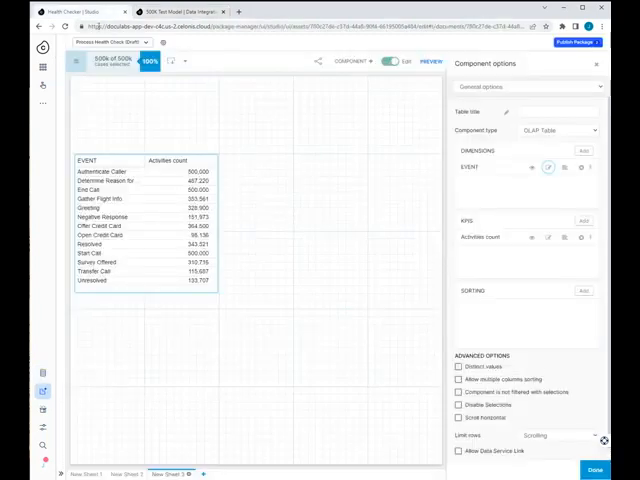